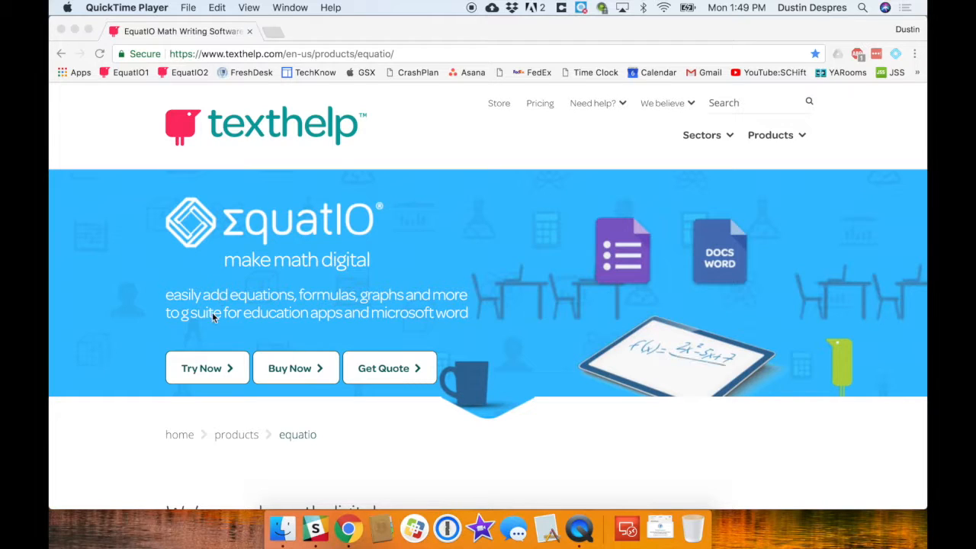
- Open the Chrome version of EquatIO from the free trial section
left_click(230, 371)
left_click(230, 371)
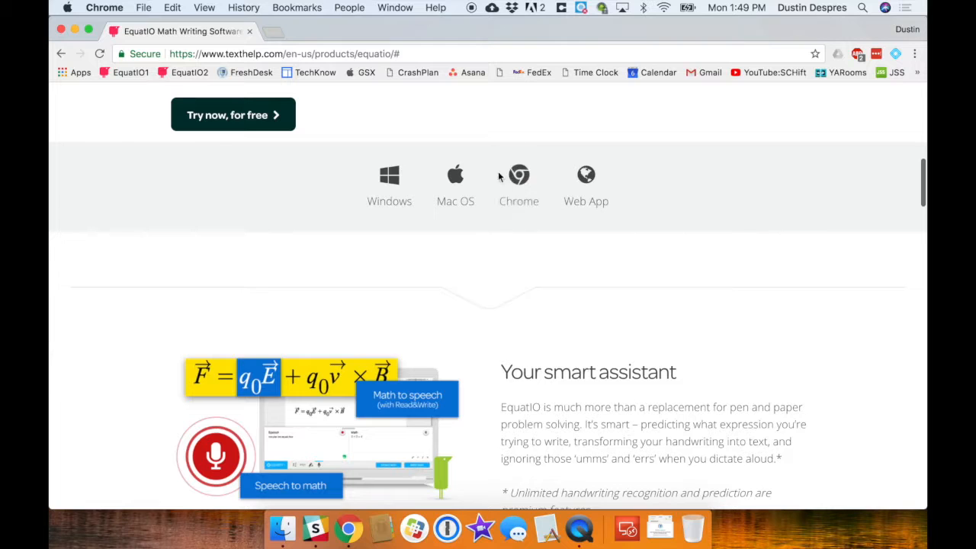
left_click(520, 181)
left_click(501, 247)
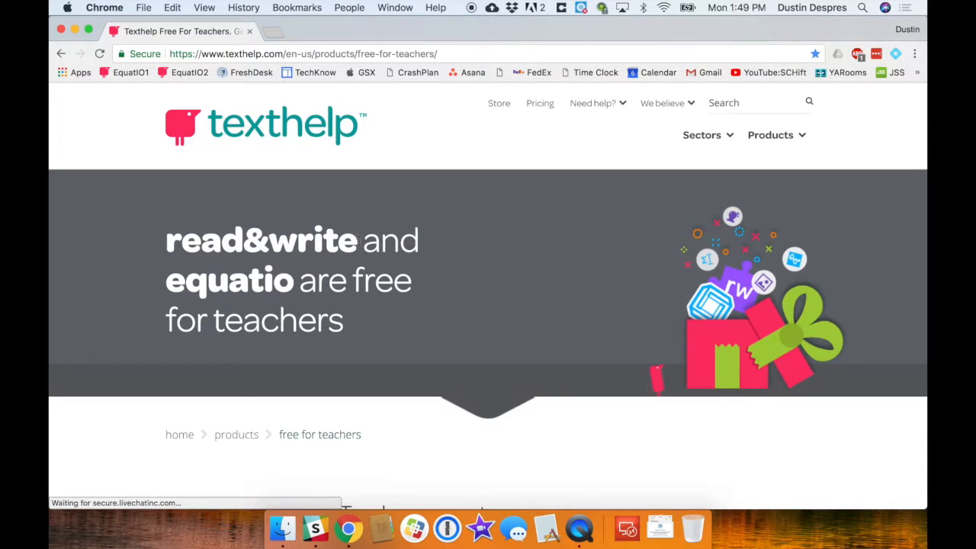
- Scroll down the Free for Teachers page to the empty sign-up form
scroll(368, 286, "down", 5)
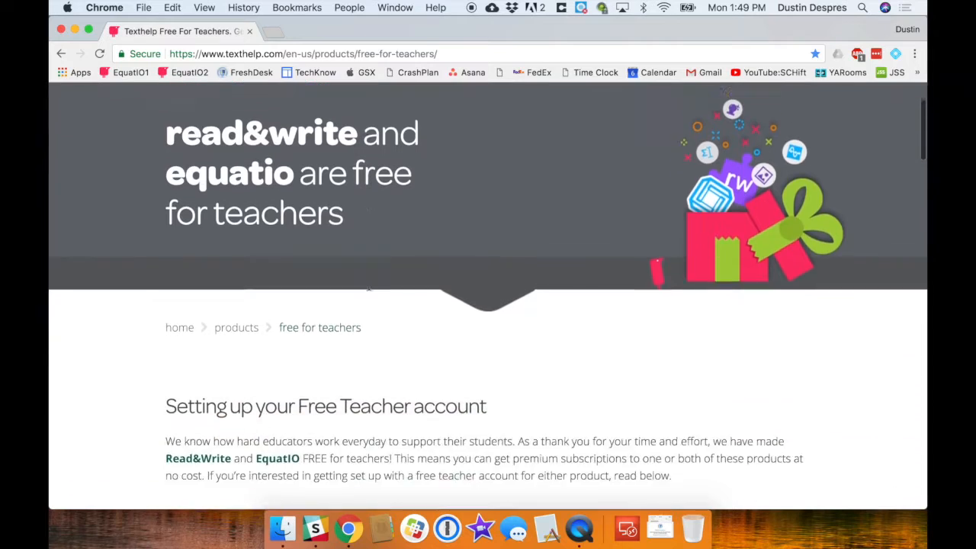
scroll(368, 286, "down", 15)
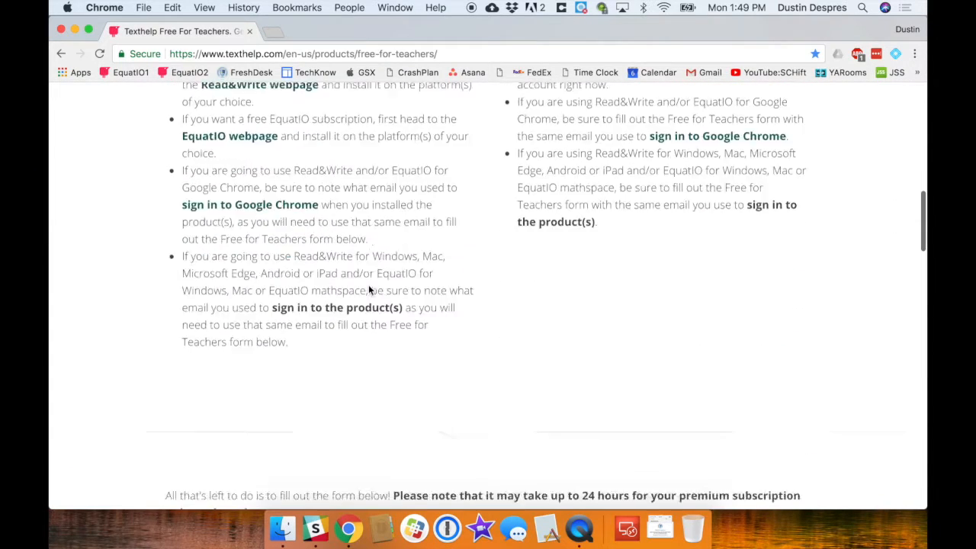
scroll(368, 287, "down", 8)
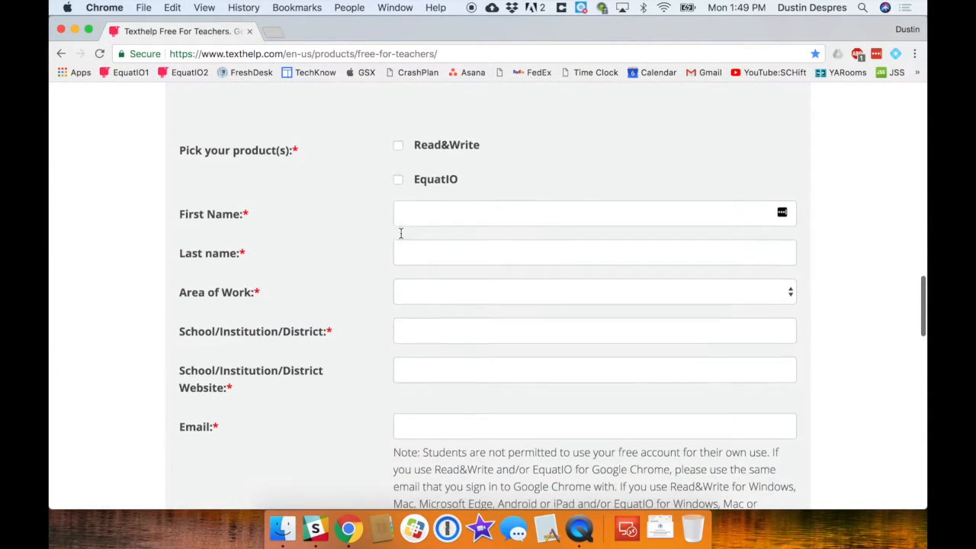
- Select EquatIO as the product and enter the teacher's first name and e-mail address
left_click(399, 179)
left_click(426, 213)
type("Dustin")
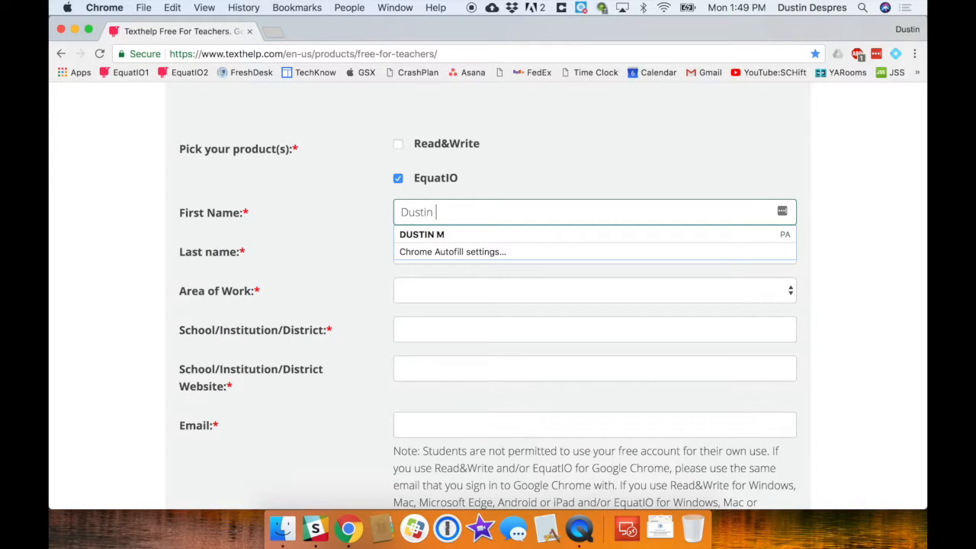
scroll(353, 236, "down", 3)
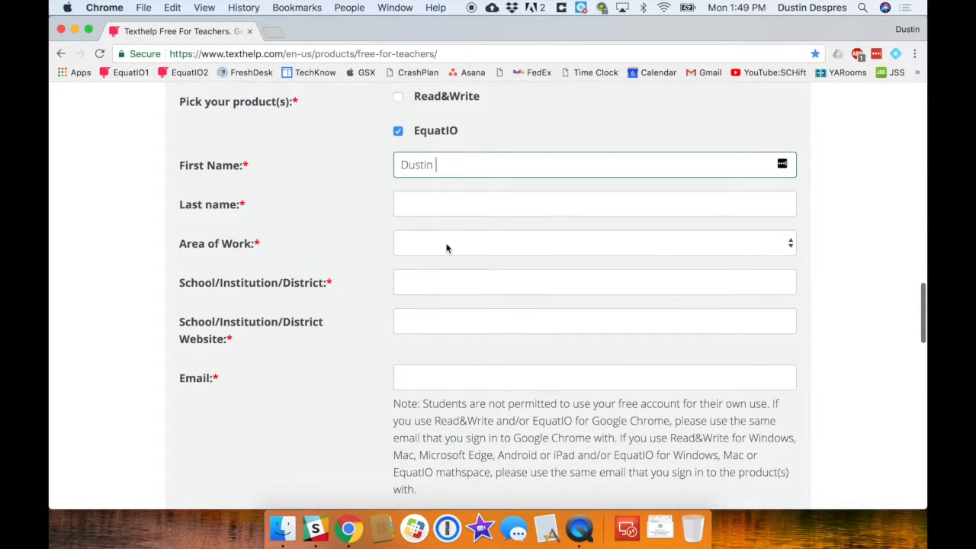
scroll(447, 248, "down", 3)
left_click(442, 266)
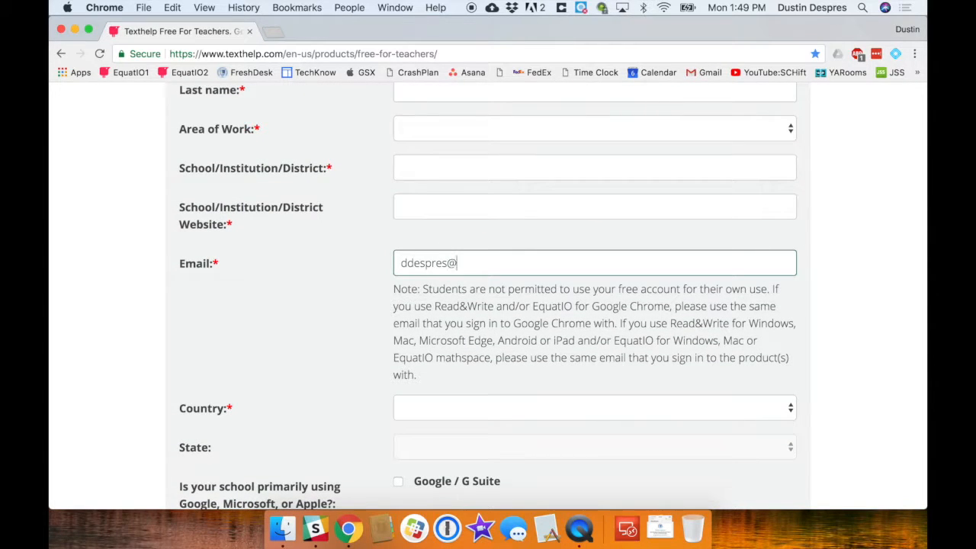
- Mark Google / G Suite, fill in the school admin's name and e-mail, and submit
scroll(395, 283, "down", 5)
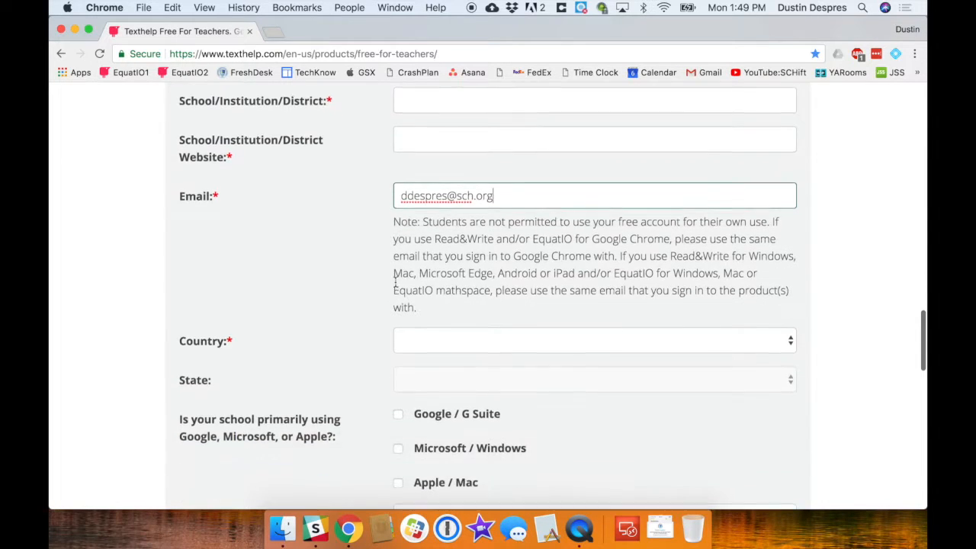
left_click(397, 214)
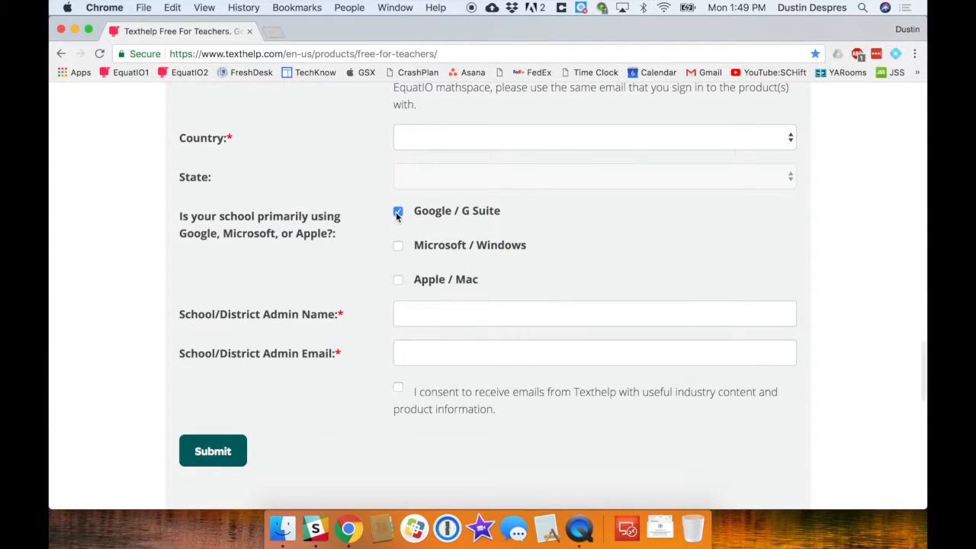
left_click(412, 307)
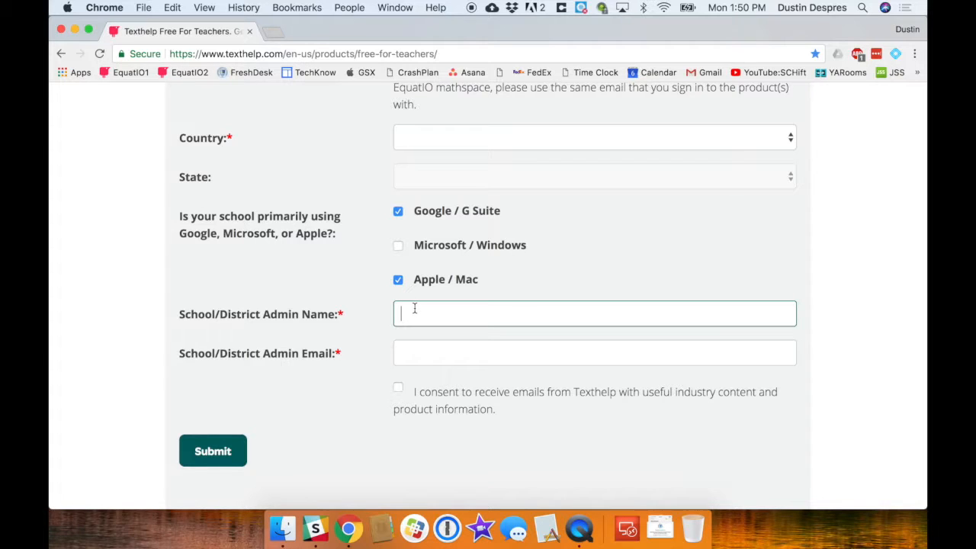
left_click(439, 337)
left_click(436, 355)
left_click(444, 375)
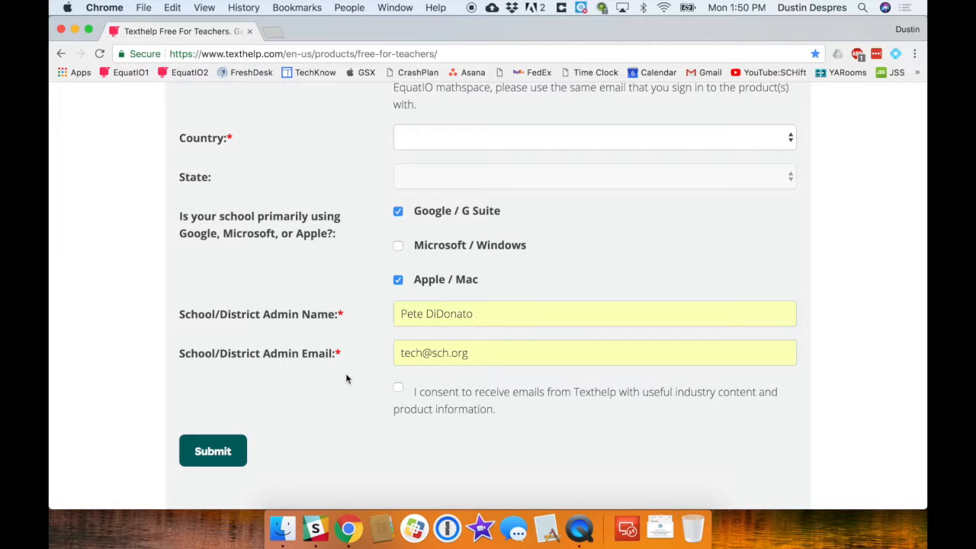
left_click(229, 456)
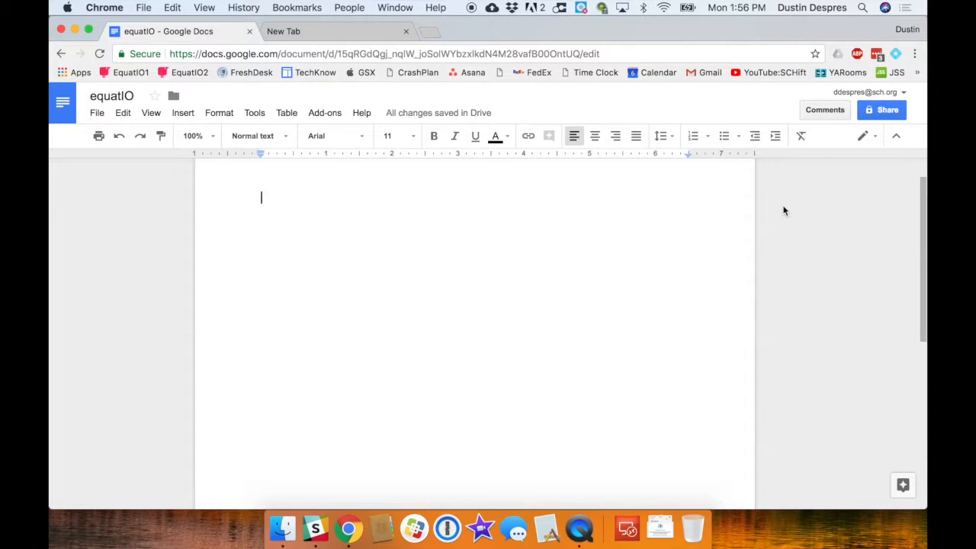
- Launch EquatIO from the extension icon and open the Equation Editor with the Math box focused
left_click(897, 55)
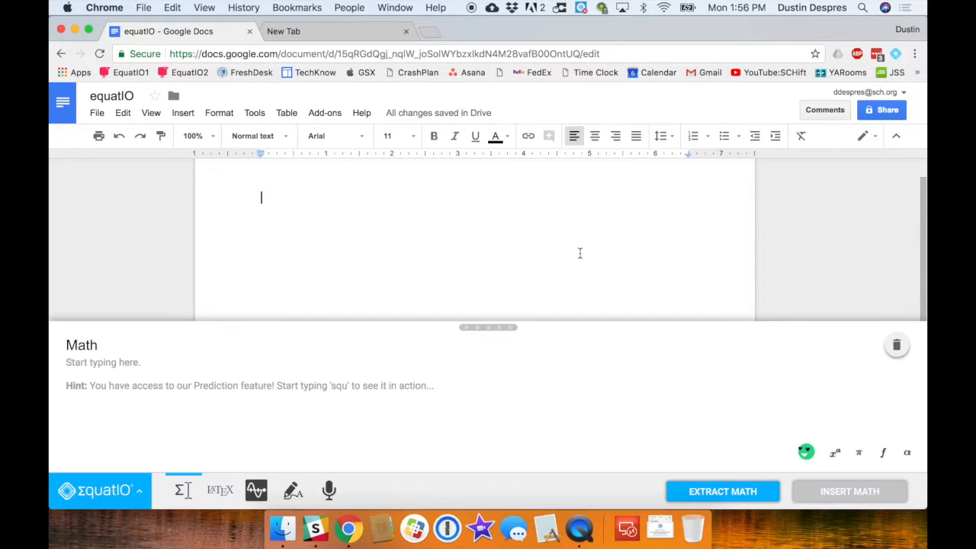
left_click(148, 495)
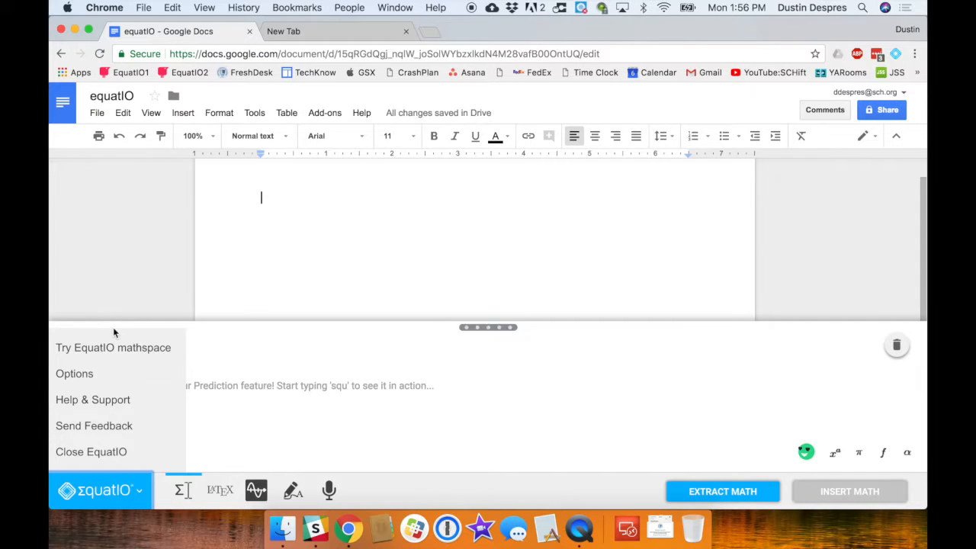
left_click(127, 485)
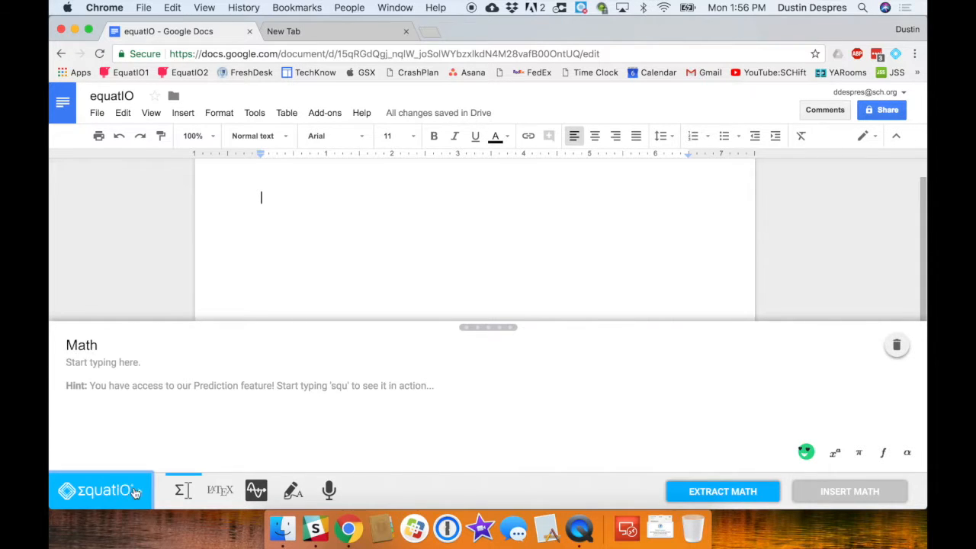
left_click(182, 492)
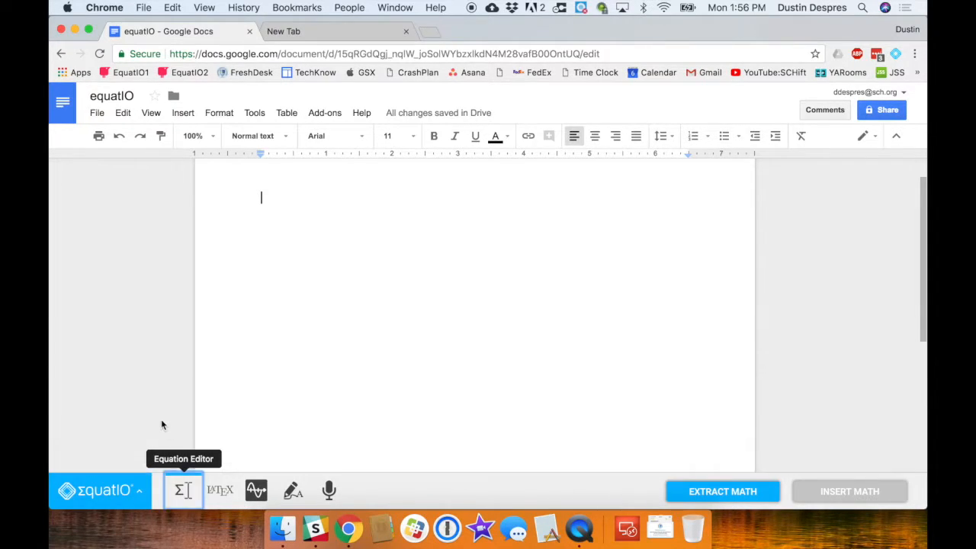
left_click(124, 364)
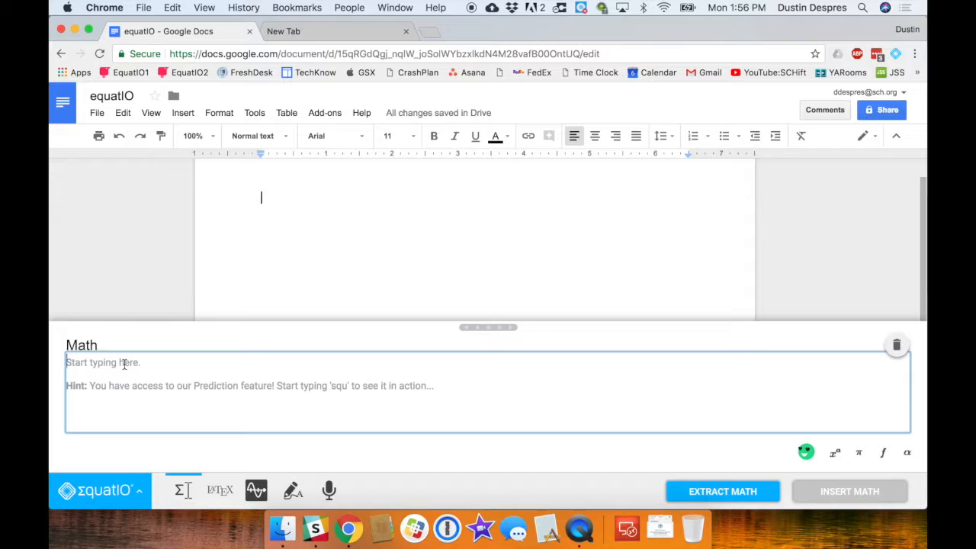
- Start the formula as x = a fraction with −b ± in the numerator
type("x=")
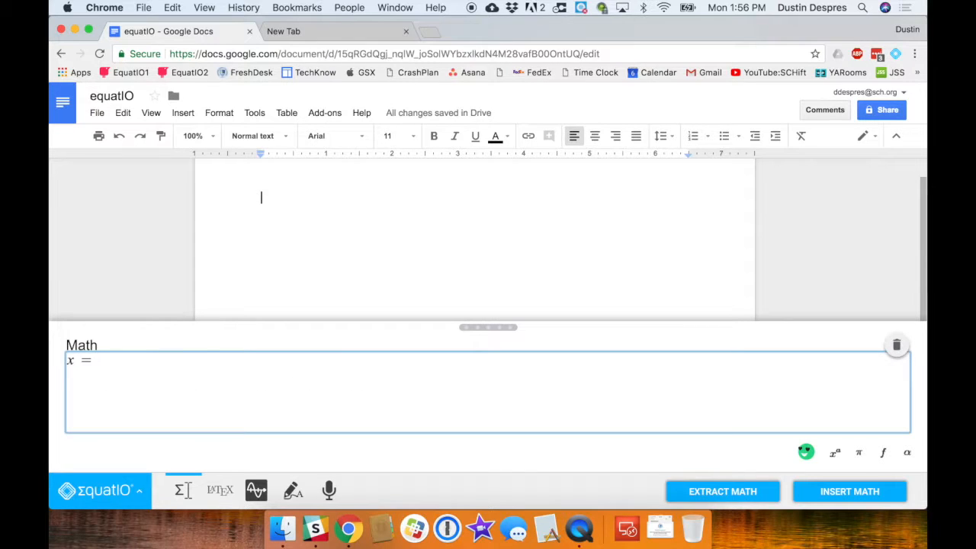
type("fr")
key("Return")
type("-b")
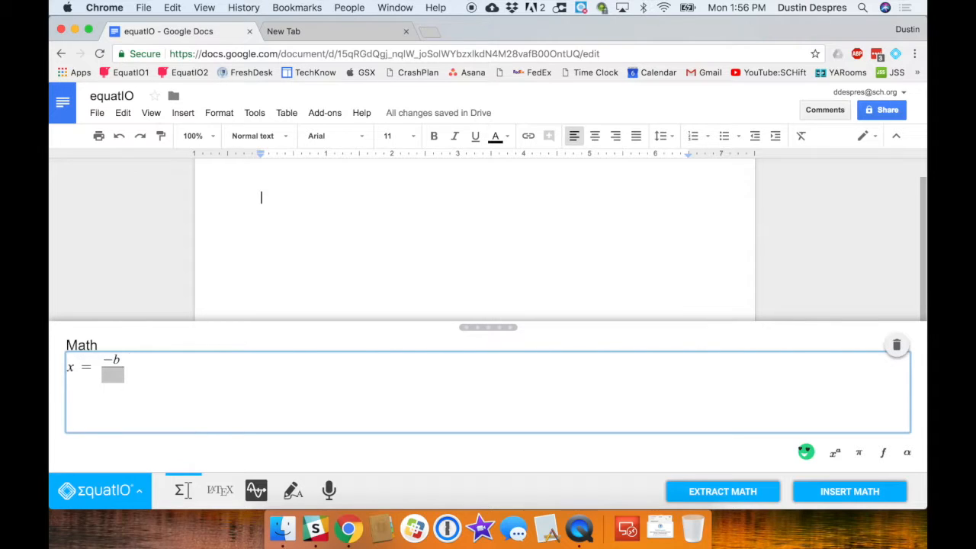
type(" pl")
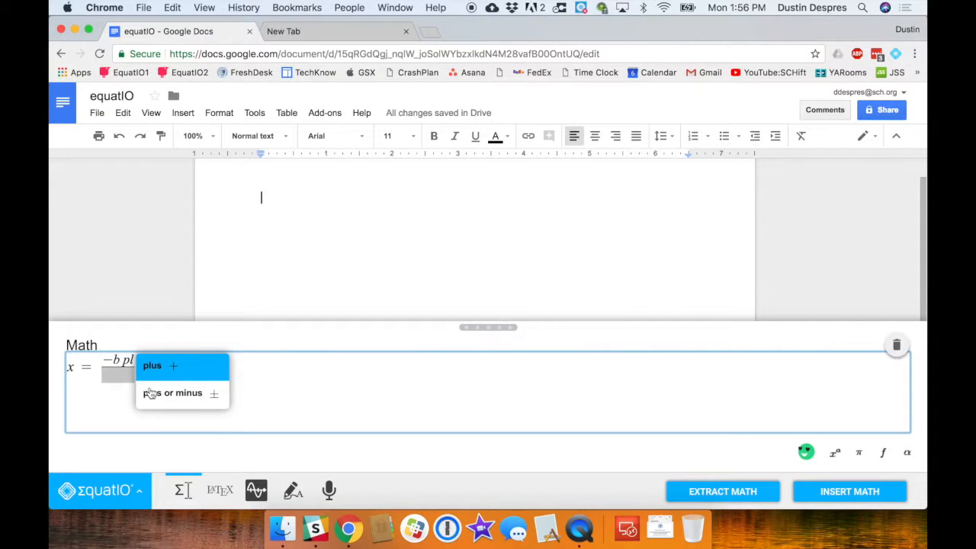
left_click(175, 394)
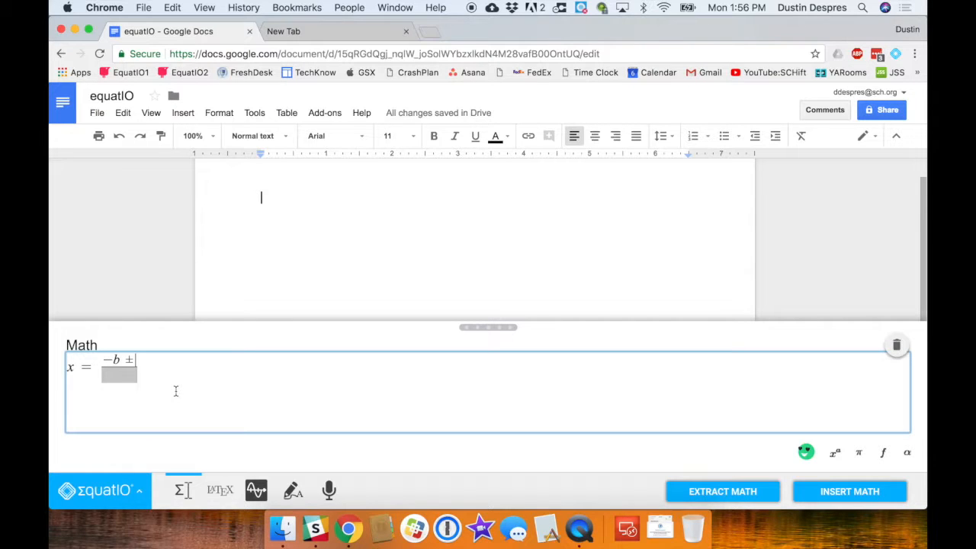
- Add √(b² − 4ac) to the numerator and 2a as the denominator
type("sq")
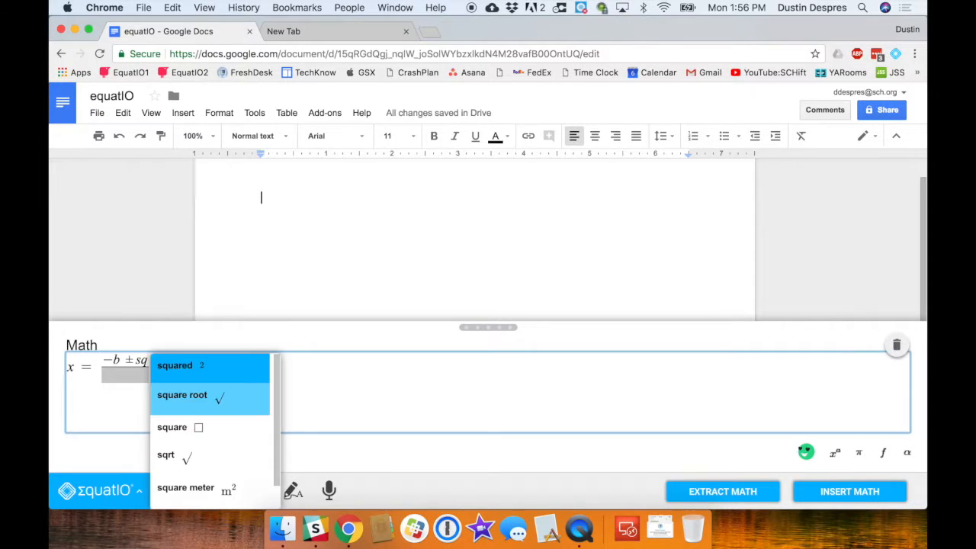
left_click(182, 395)
type("b^2")
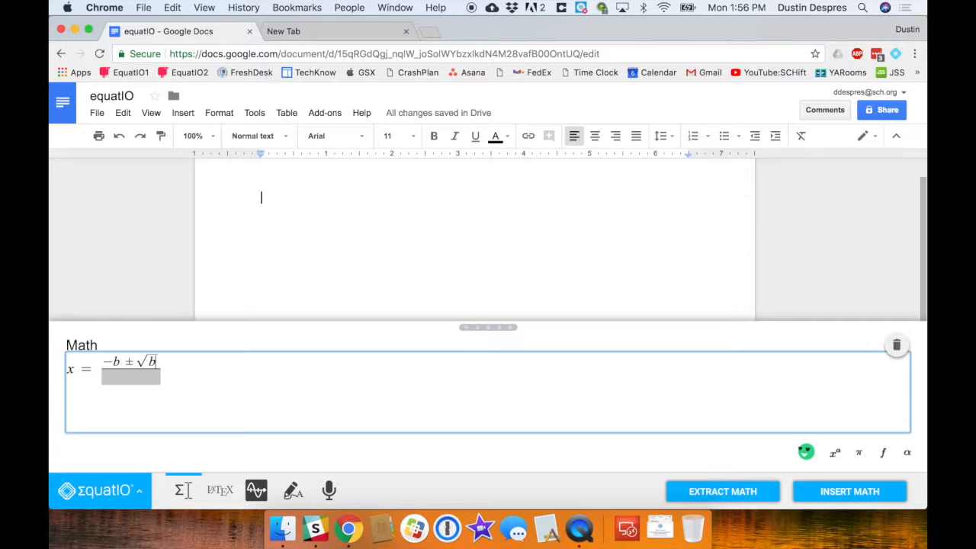
key("Right")
type("-4ac")
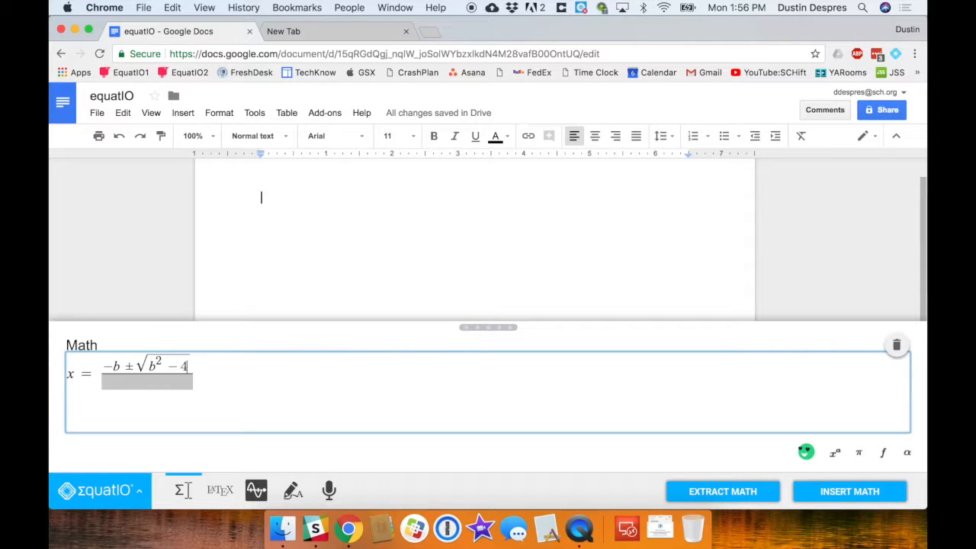
key("Down")
type("2a")
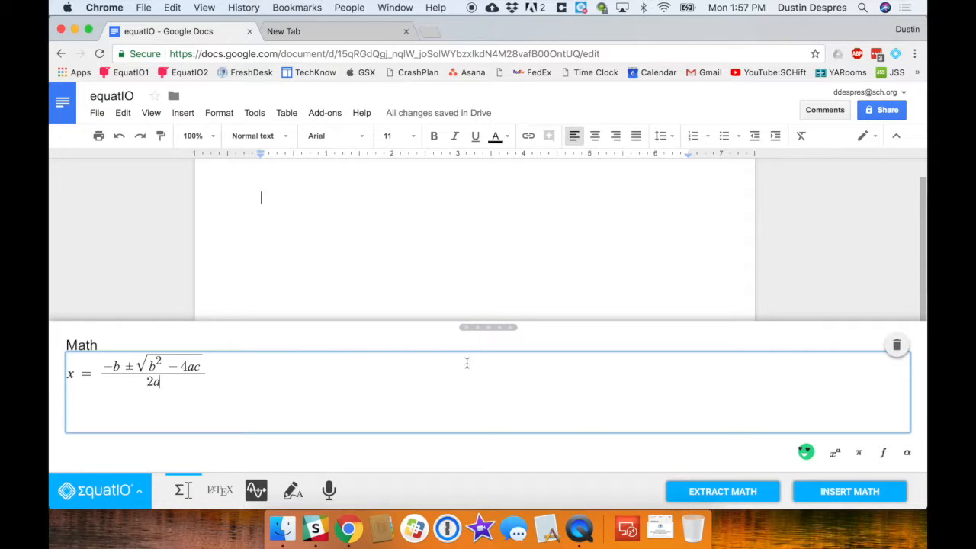
- Insert the quadratic formula, shrink its image, and show its LaTeX source in the editor
left_click(813, 496)
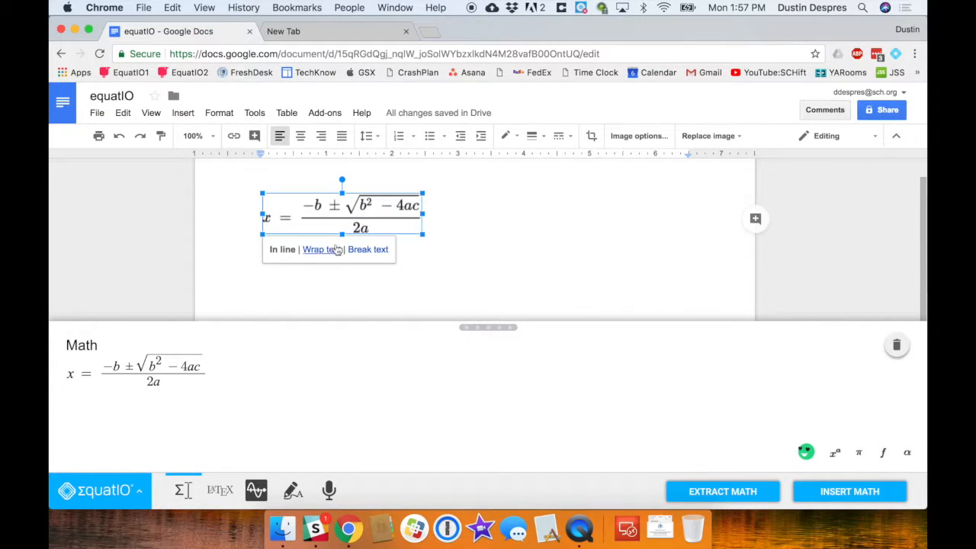
left_click_drag(423, 235, 387, 225)
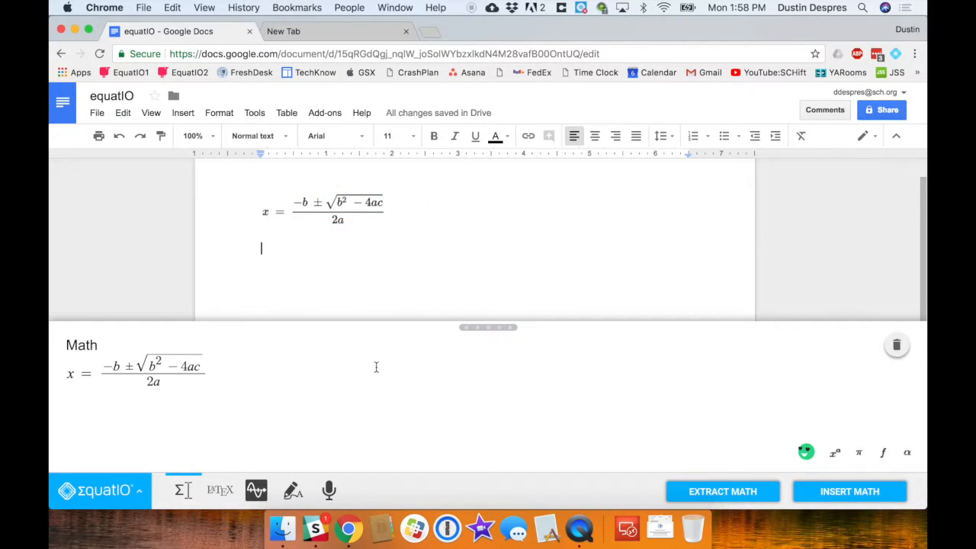
left_click(376, 367)
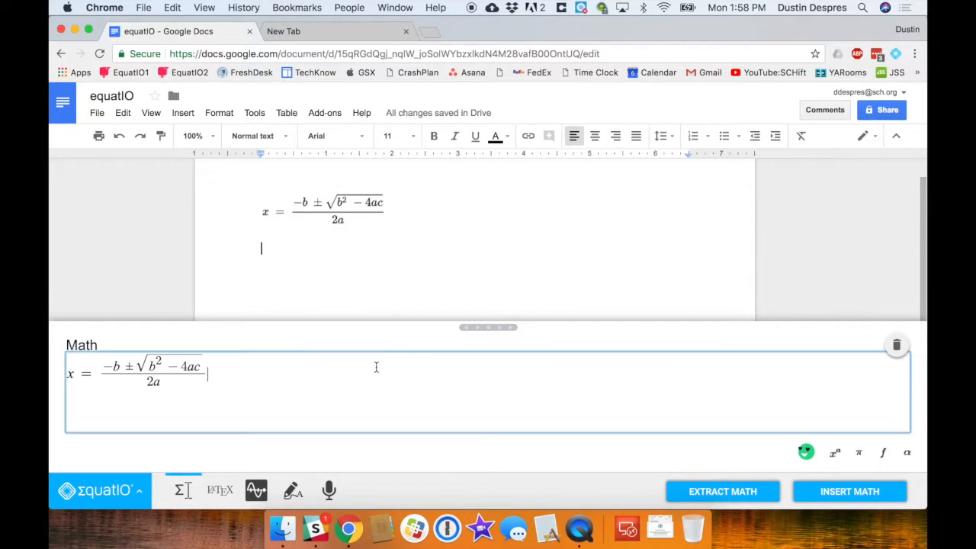
left_click(235, 494)
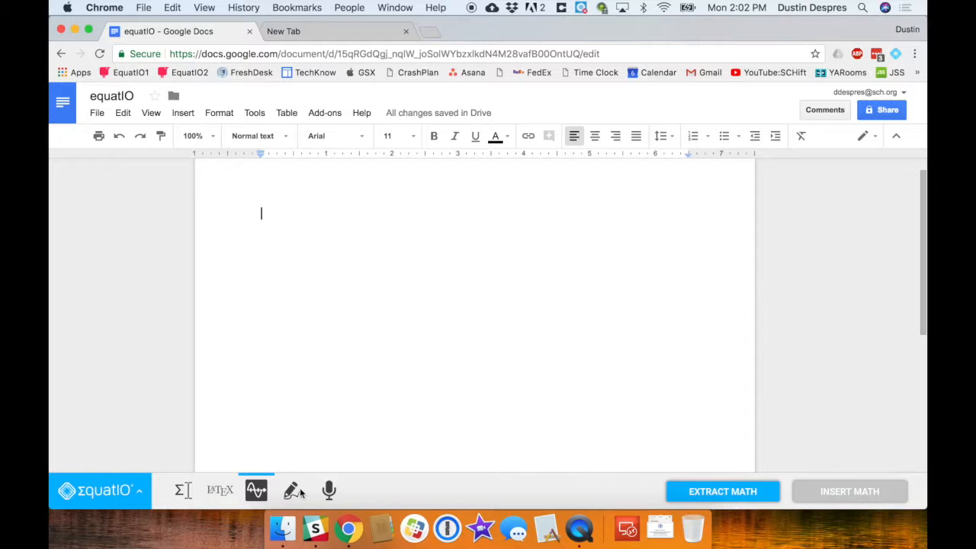
- Switch EquatIO math entry to handwriting recognition mode
left_click(293, 491)
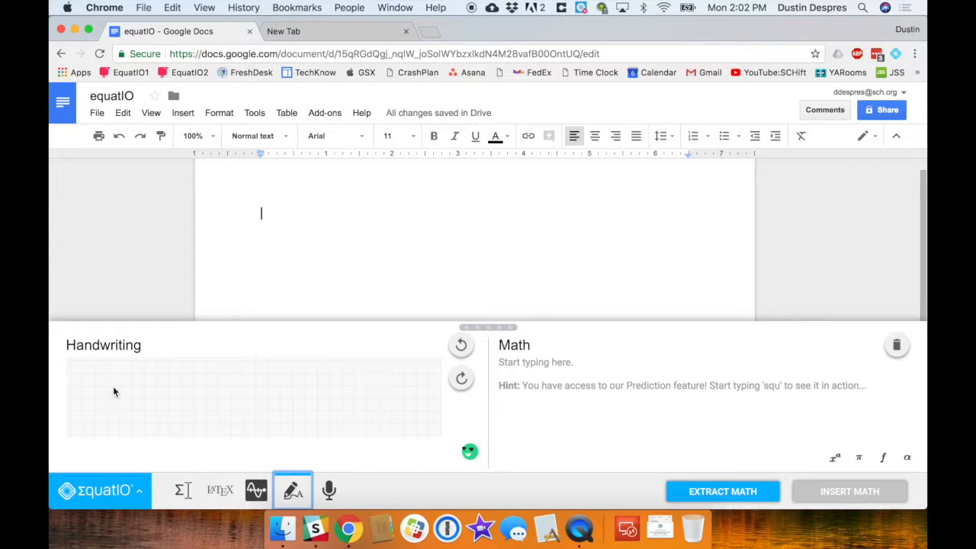
- Handwrite 2 + 2 =, enlarge the handwriting panel, and clear the canvas
mouse_move(112, 391)
left_mouse_down()
mouse_move(135, 395)
mouse_move(158, 377)
mouse_move(163, 391)
mouse_move(189, 377)
left_mouse_up()
left_click_drag(177, 384, 203, 389)
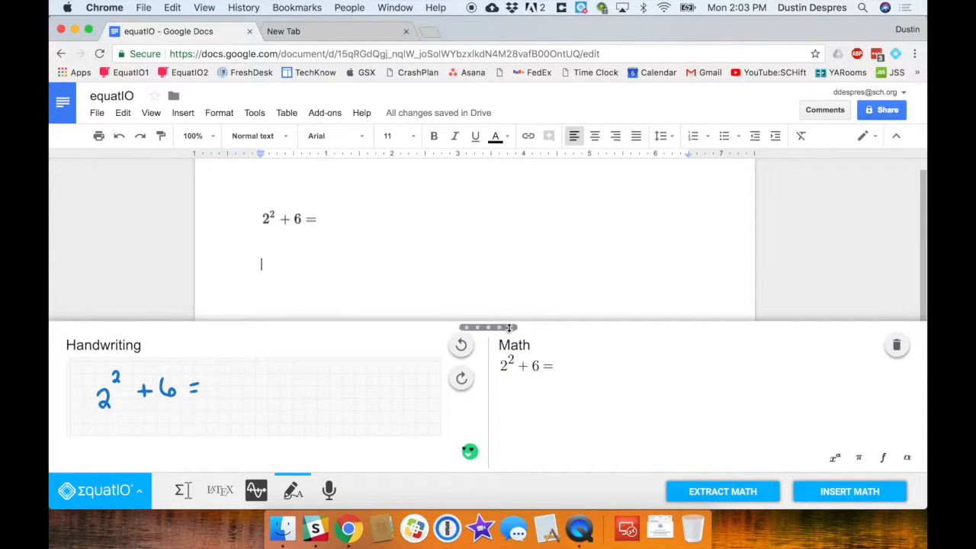
left_click_drag(510, 328, 525, 143)
left_click(897, 175)
- Handwrite (3+2)² − 6 and 10 − 5 + 12 = for recognition
mouse_move(105, 197)
left_mouse_down()
mouse_move(104, 225)
mouse_move(118, 223)
left_mouse_up()
left_click_drag(133, 215, 150, 214)
mouse_move(141, 207)
left_mouse_down()
mouse_move(142, 222)
mouse_move(167, 224)
left_mouse_up()
left_click_drag(174, 197, 177, 224)
left_click_drag(183, 195, 192, 203)
left_click_drag(206, 215, 216, 215)
left_click_drag(233, 206, 234, 217)
left_click_drag(107, 271, 258, 276)
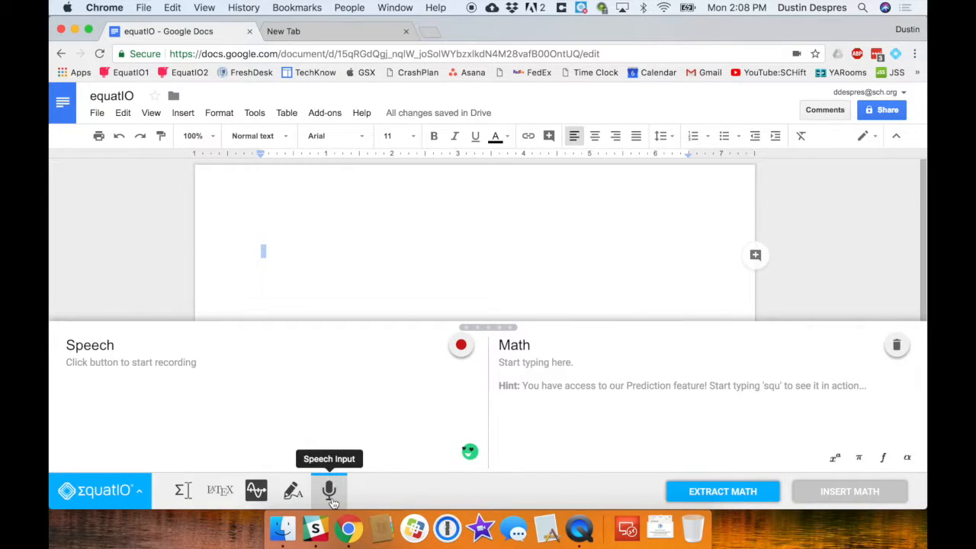
- Dictate '2 squared plus 4 equals' and insert the resulting 2² + 4 = into the document
left_click(465, 348)
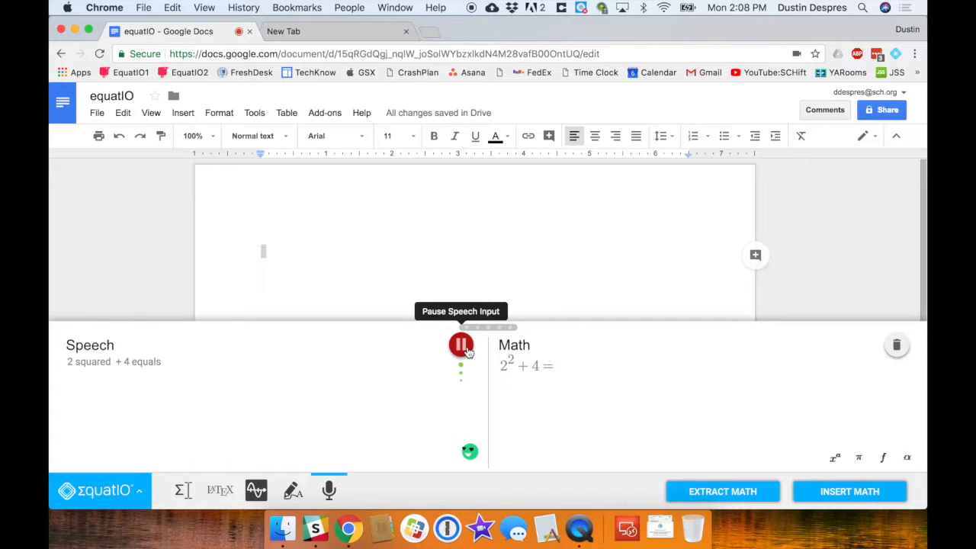
left_click(462, 347)
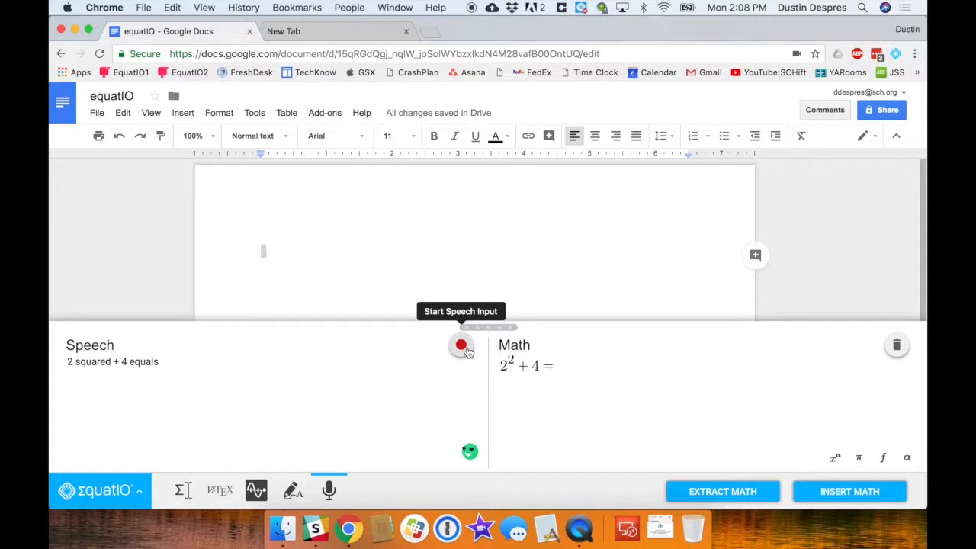
left_click(808, 492)
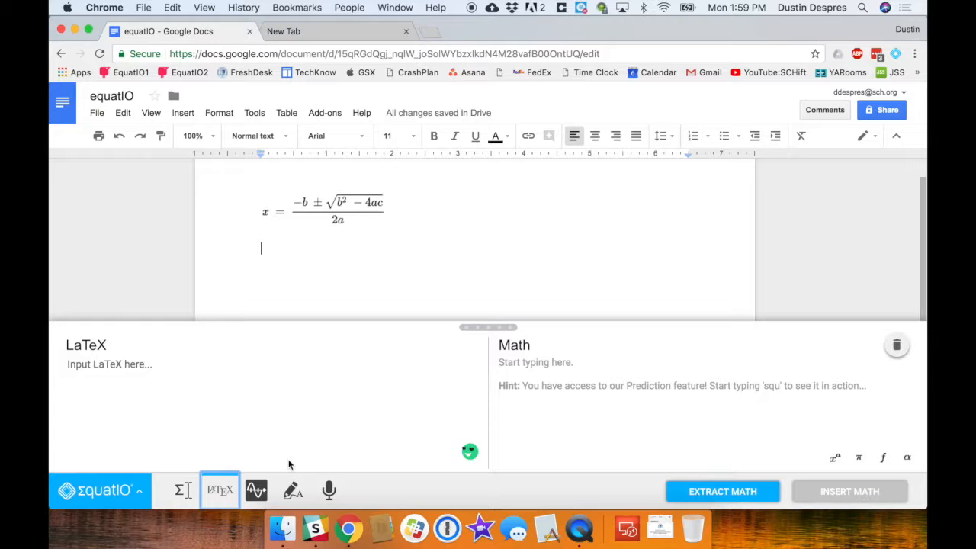
- Open the graphing editor, adjust the zoom, and enter y = x + 1 as the first expression
left_click(256, 490)
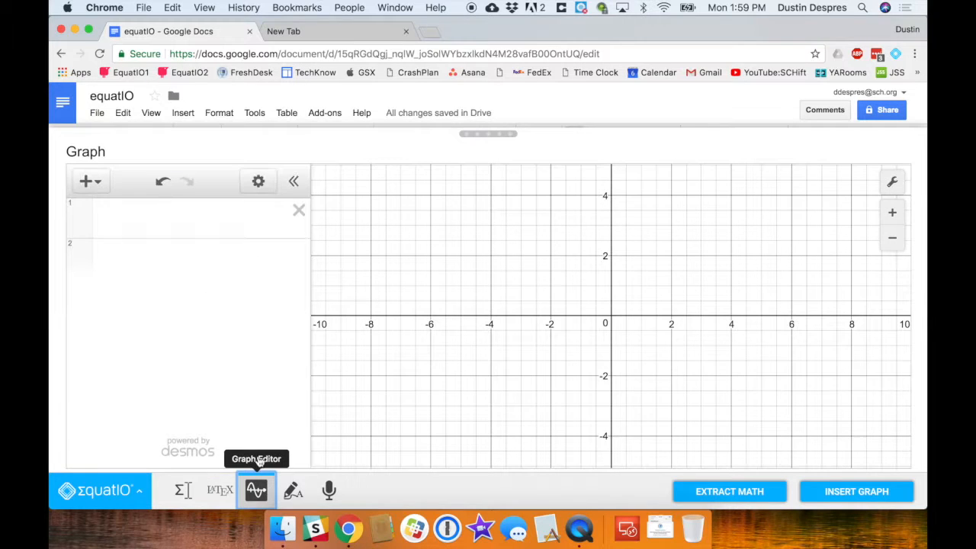
left_click(176, 230)
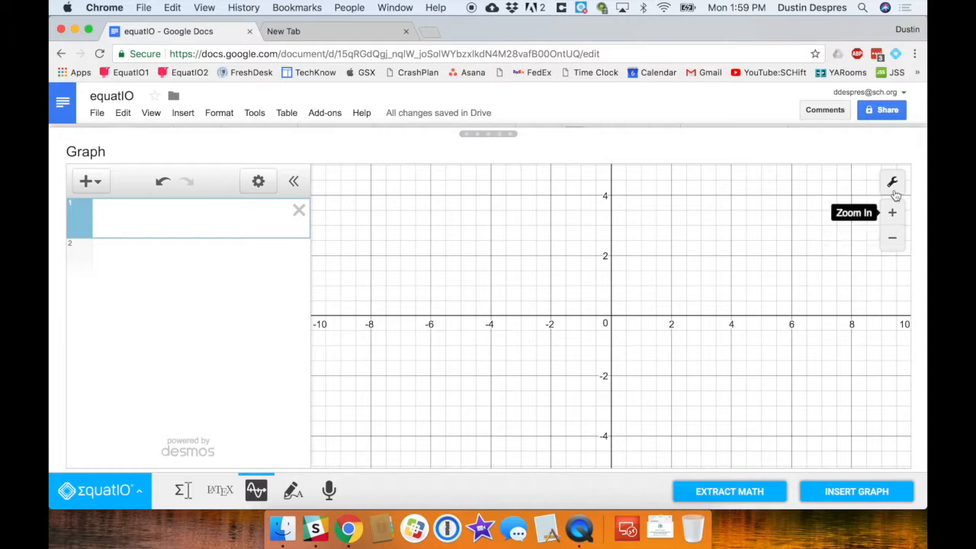
left_click(894, 239)
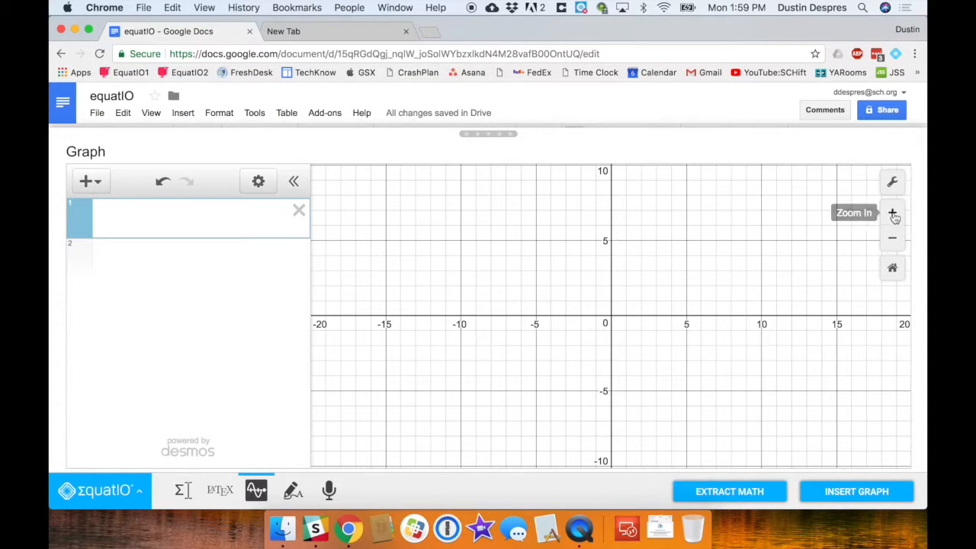
left_click(891, 214)
left_click(255, 229)
type("= ")
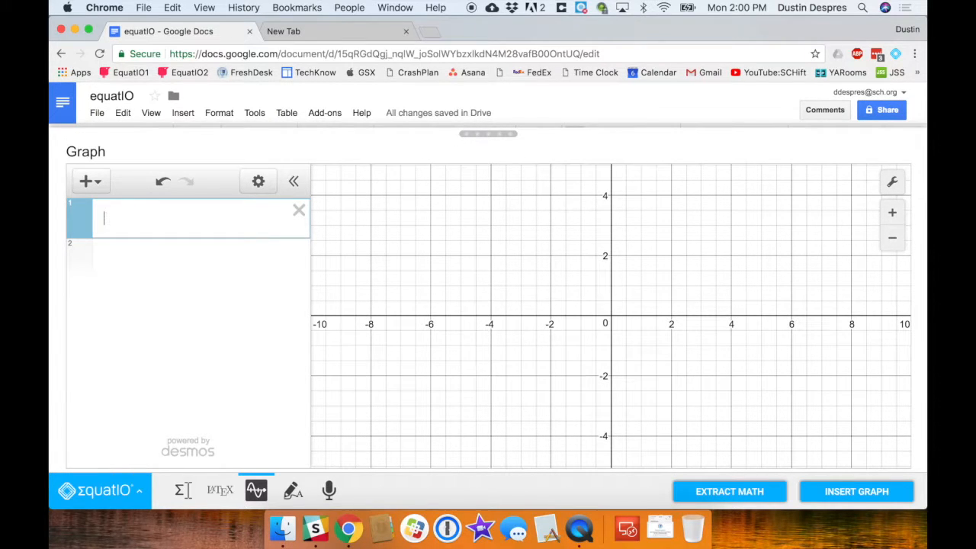
type("x + 1")
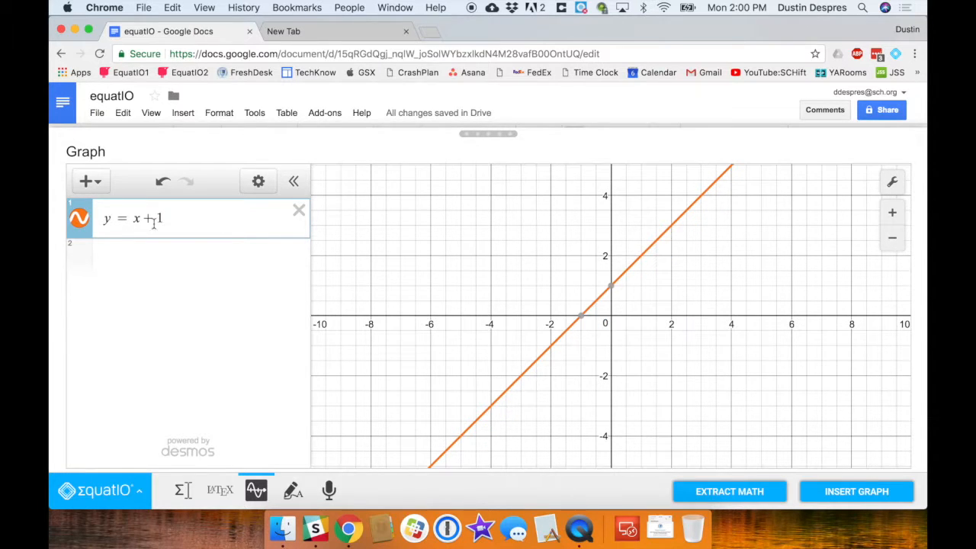
- Add a second expression y = x² + 2 and insert the graph into the document
left_click(90, 183)
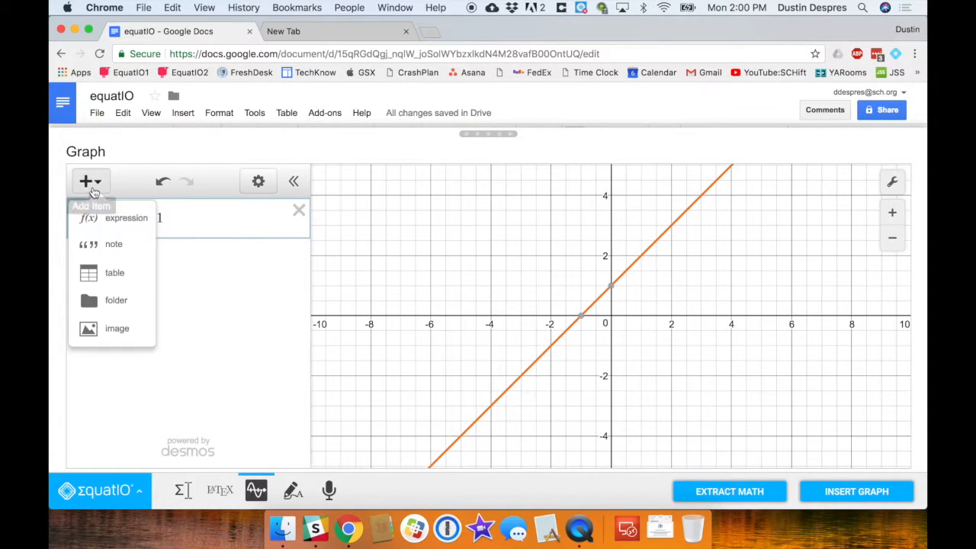
left_click(121, 220)
type("y = x^2")
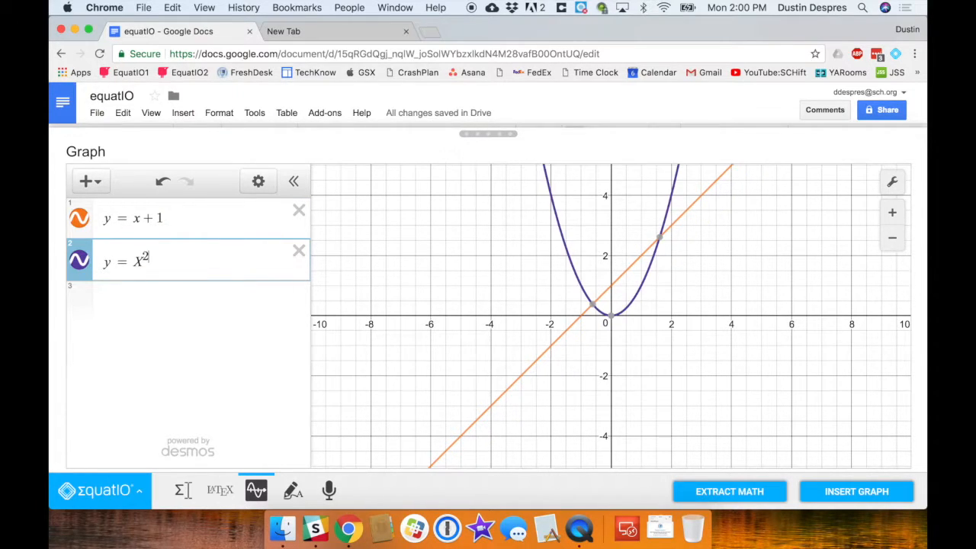
key("Right")
type("+2")
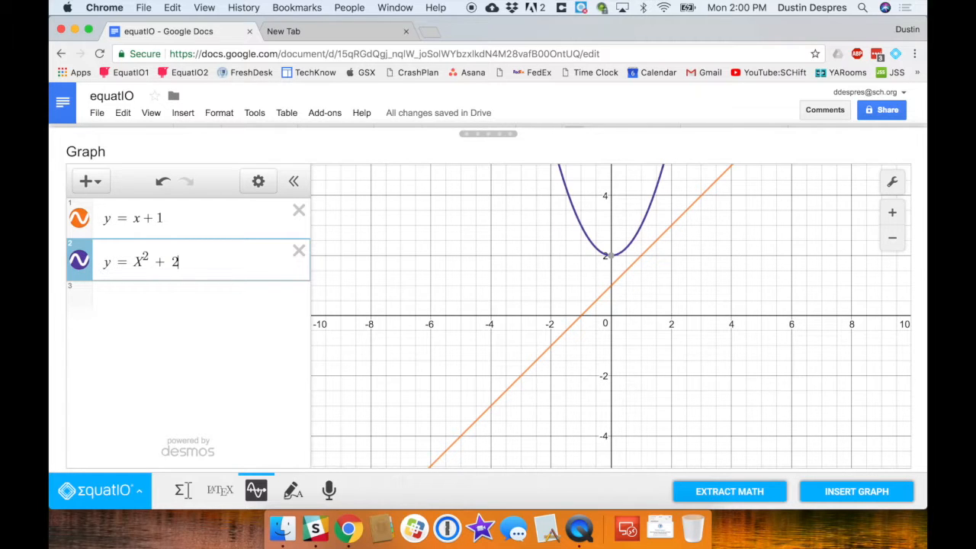
left_click(172, 299)
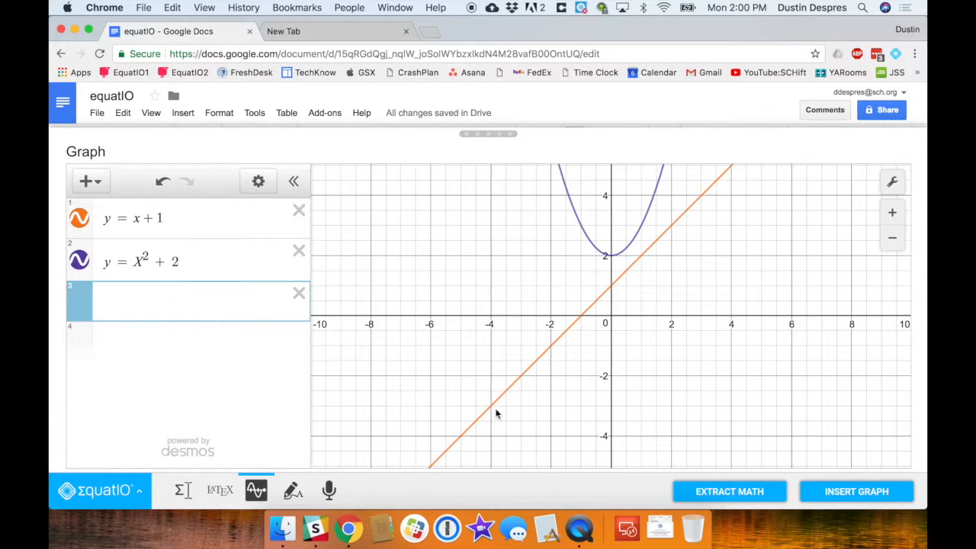
left_click(856, 493)
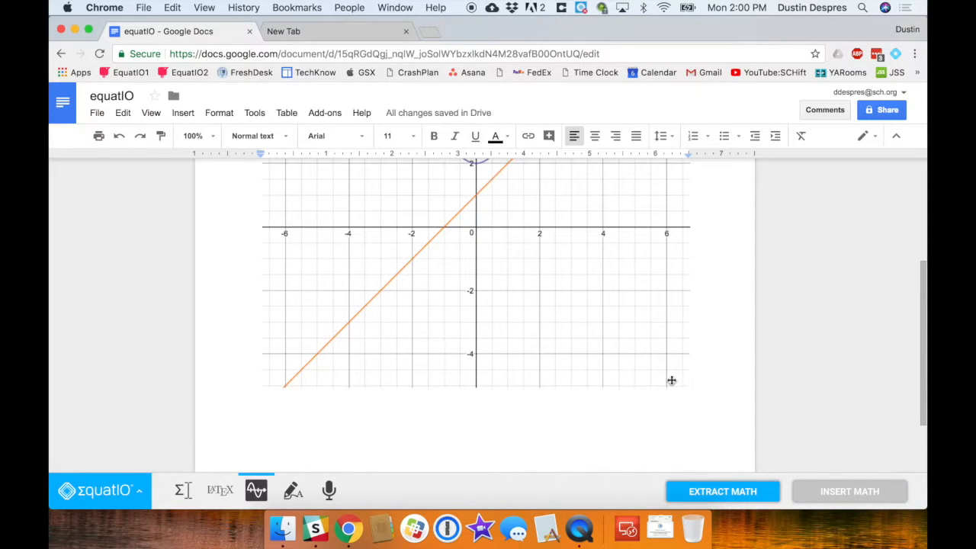
- Drag the graph's corner handle up and left to shrink it, then deselect it
left_click(672, 382)
scroll(685, 366, "down", 3)
left_click_drag(685, 368, 483, 221)
scroll(482, 219, "up", 2)
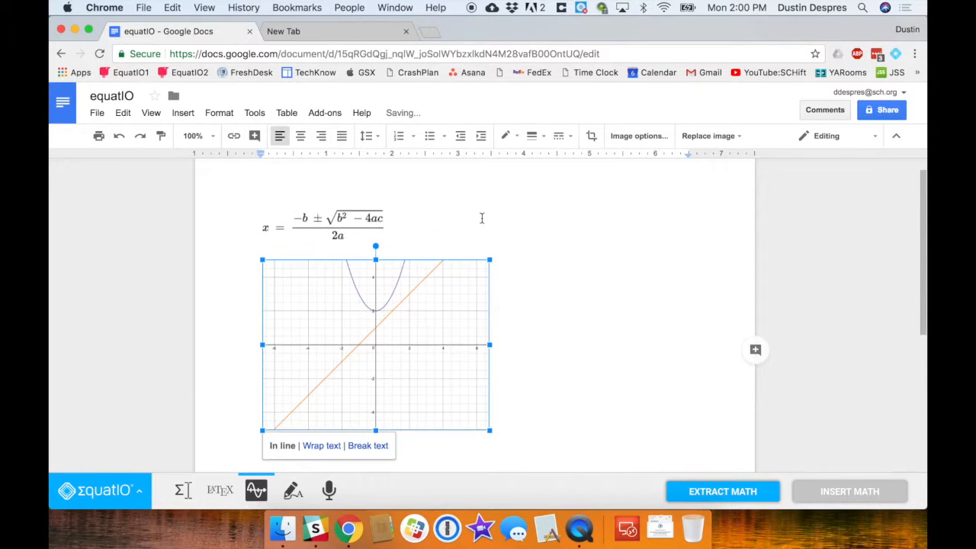
left_click(503, 246)
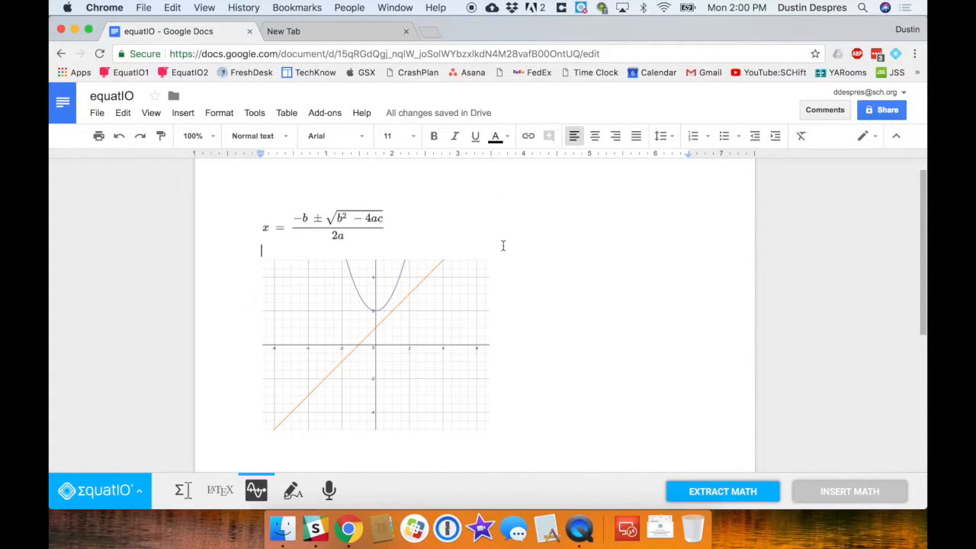